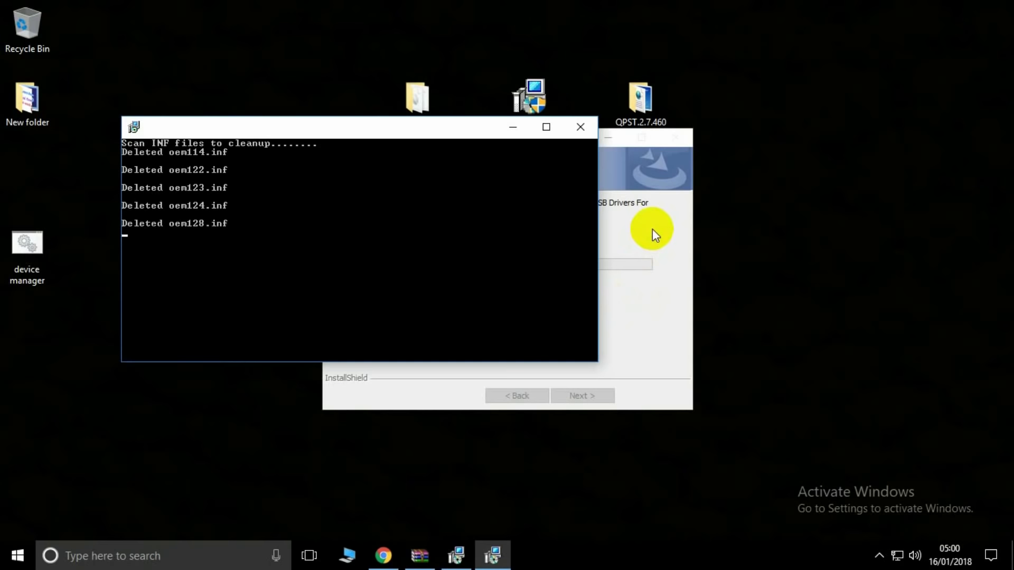
- Finish the Qualcomm USB Drivers installation and move the Setup 1ST DRIVER icon between the New folder and device manager icons
{"action": "left_click", "coordinate": [652, 229]}
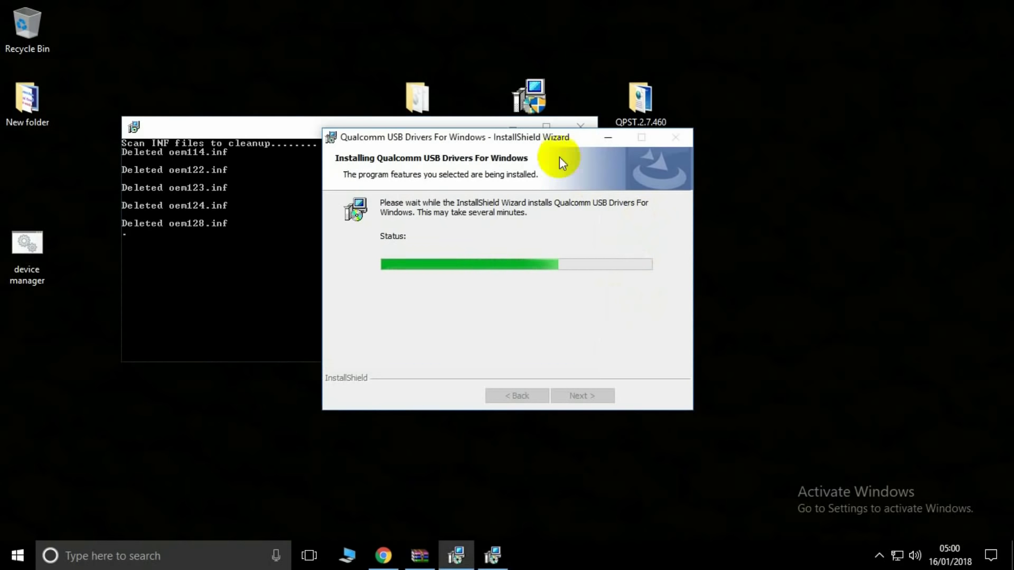
{"action": "left_click_drag", "start_coordinate": [497, 146], "coordinate": [660, 139]}
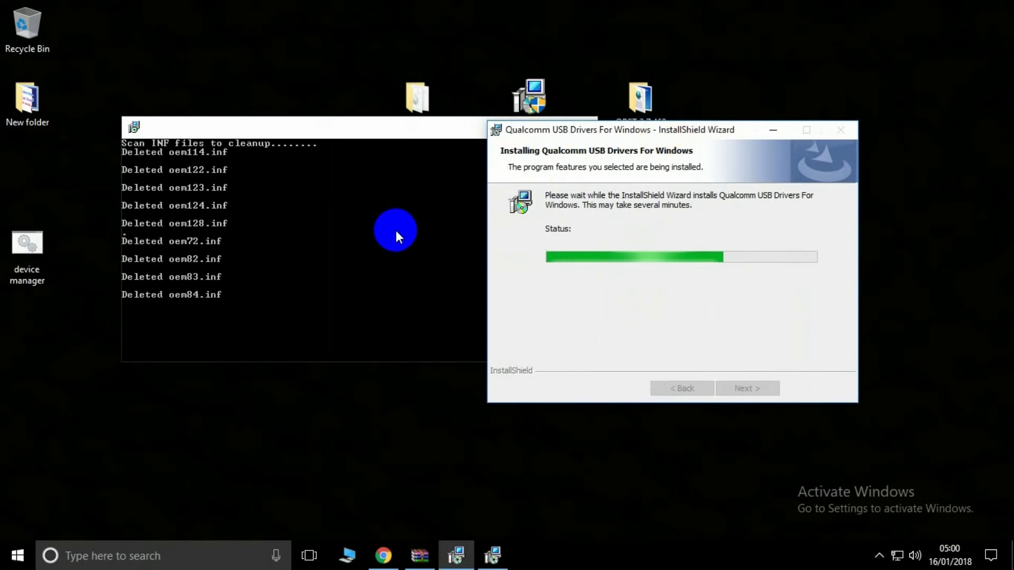
{"action": "left_click_drag", "start_coordinate": [581, 134], "coordinate": [586, 206]}
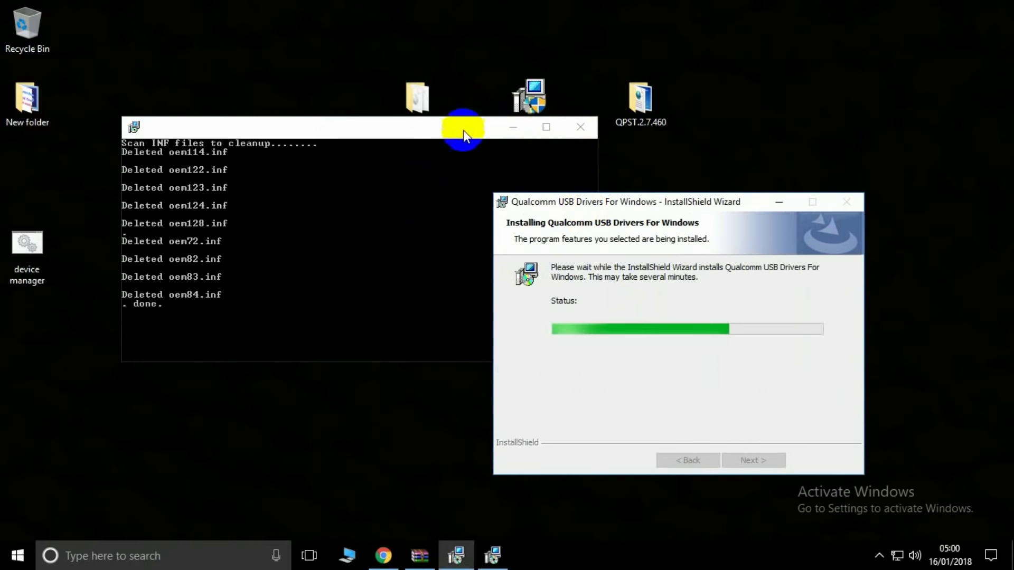
{"action": "left_click_drag", "start_coordinate": [491, 129], "coordinate": [446, 167]}
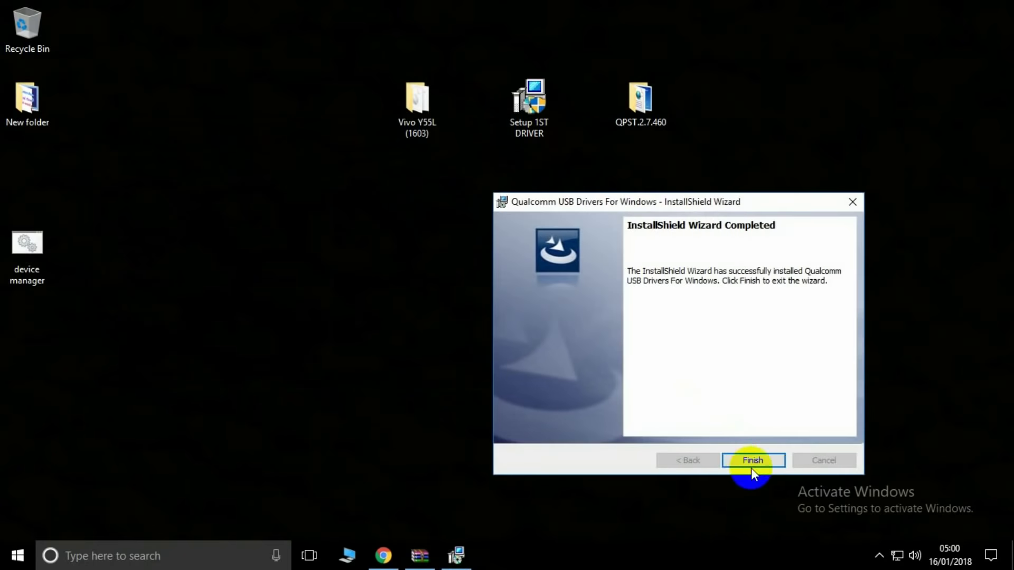
{"action": "left_click", "coordinate": [751, 464]}
{"action": "left_click_drag", "start_coordinate": [531, 115], "coordinate": [50, 164]}
- Run the QPST.2.7.460 application from the QPST.2.7.460 desktop folder and close the folder window
{"action": "double_click", "coordinate": [645, 106]}
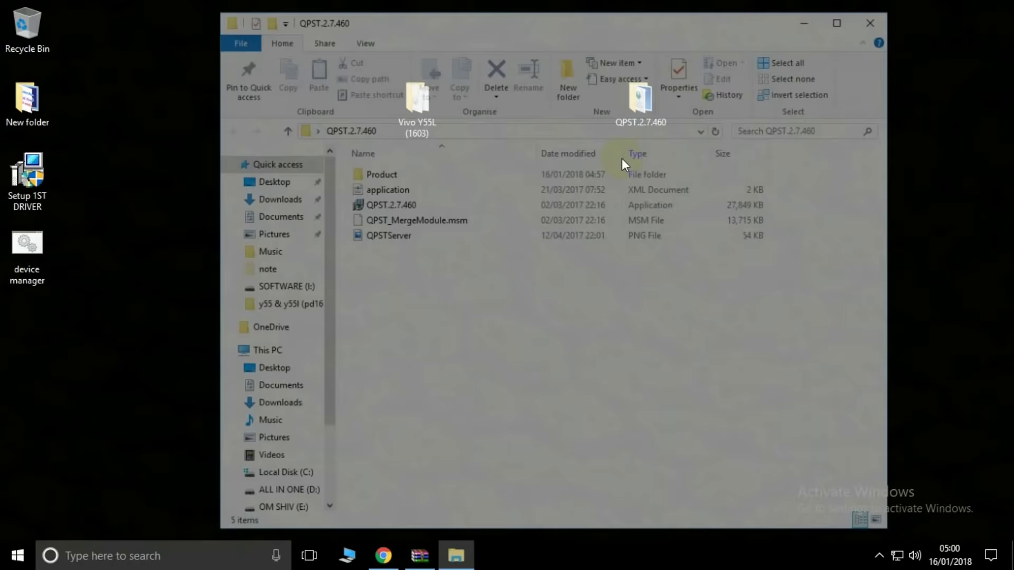
{"action": "left_click", "coordinate": [405, 206]}
{"action": "double_click", "coordinate": [404, 205]}
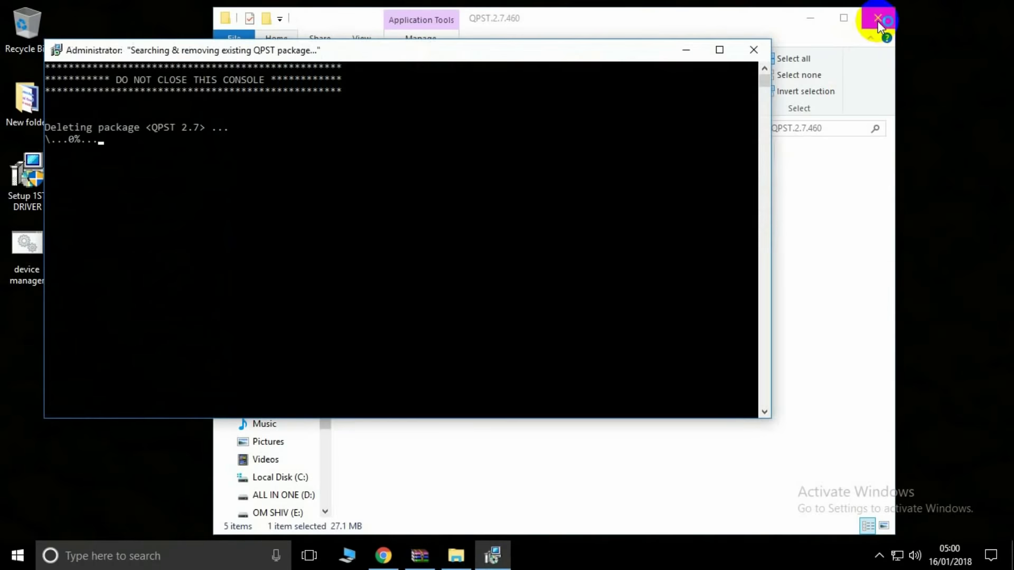
{"action": "left_click", "coordinate": [877, 17]}
{"action": "left_click_drag", "start_coordinate": [568, 55], "coordinate": [751, 66]}
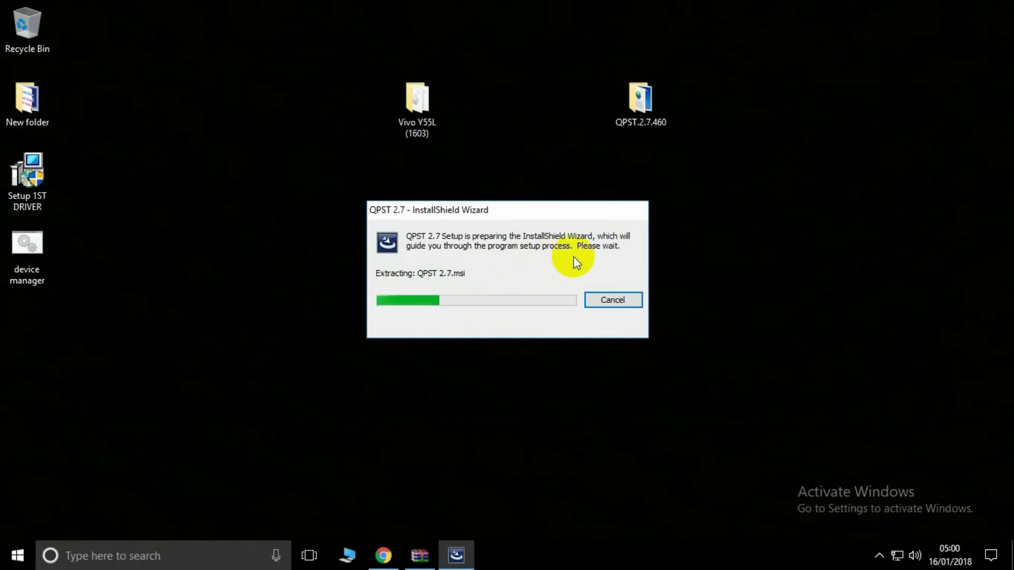
- Accept the QPST 2.7 license agreement and review the wizard's destination folder page
{"action": "left_click", "coordinate": [575, 393]}
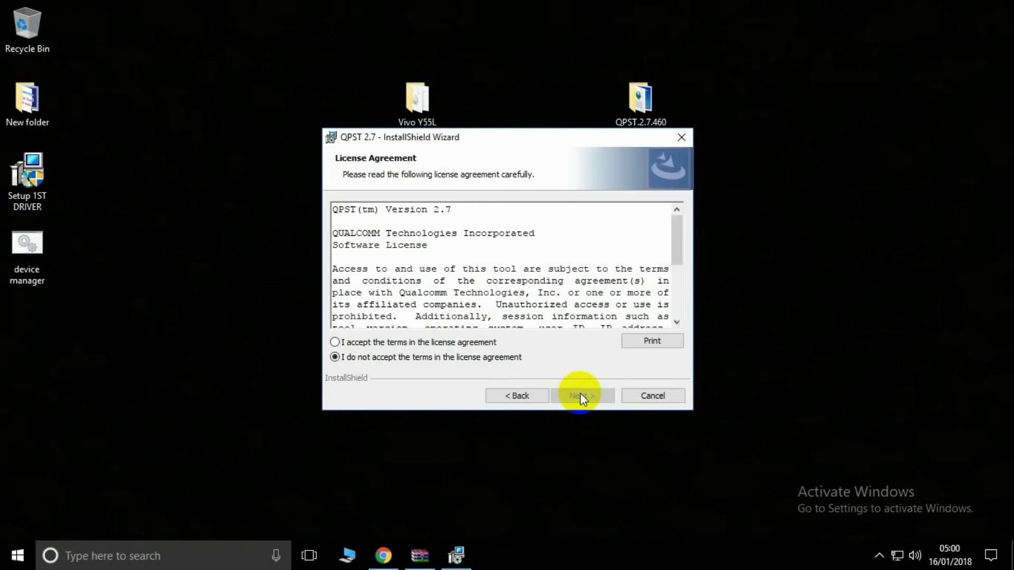
{"action": "left_click", "coordinate": [480, 342]}
{"action": "left_click", "coordinate": [579, 397]}
{"action": "left_click", "coordinate": [579, 397]}
{"action": "left_click", "coordinate": [493, 395]}
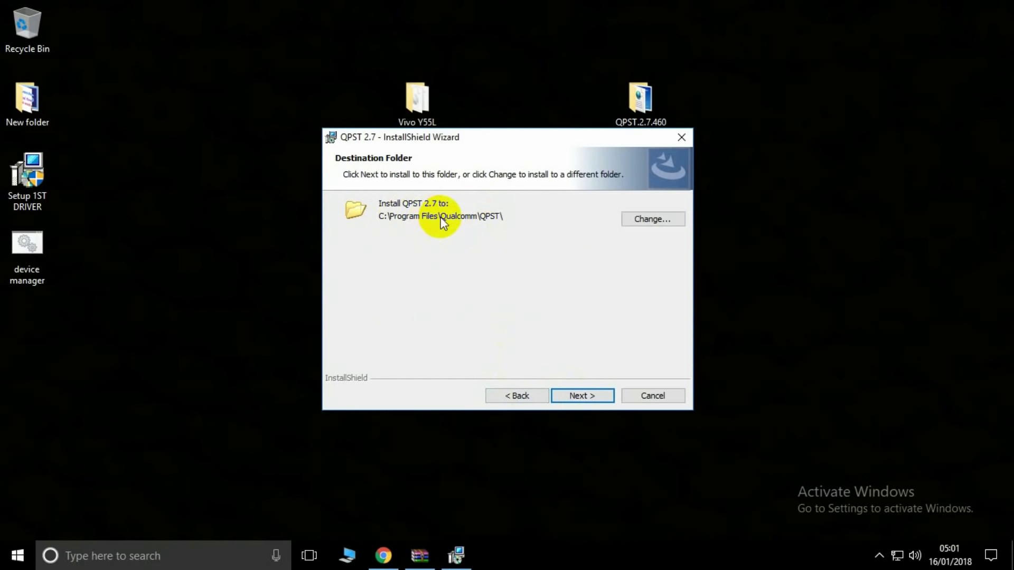
- Install QPST 2.7 into the default folder C:\Program Files\Qualcomm\QPST\ and finish the wizard
{"action": "left_click", "coordinate": [571, 399]}
{"action": "left_click", "coordinate": [572, 394]}
{"action": "left_click", "coordinate": [574, 394]}
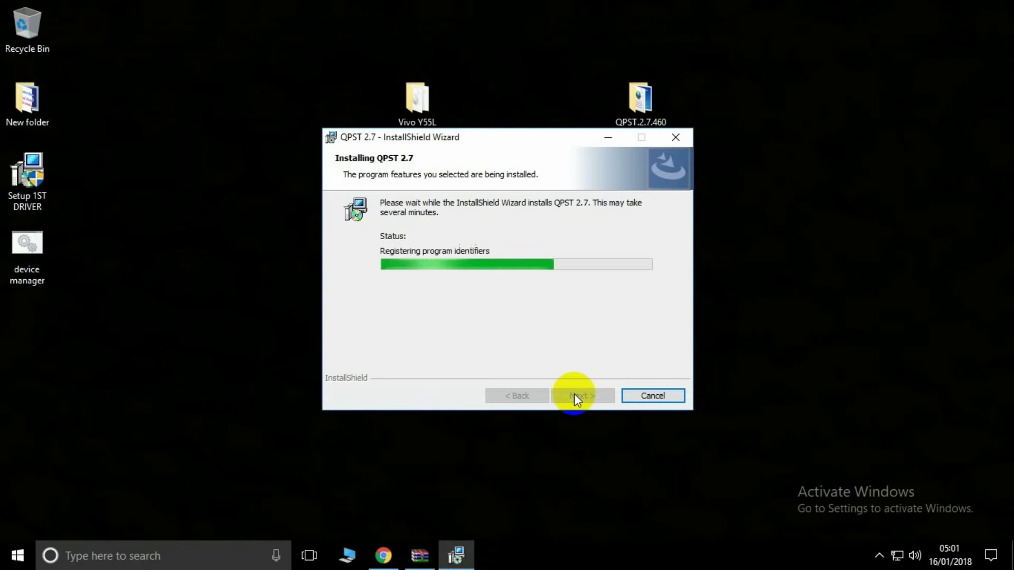
{"action": "left_click", "coordinate": [581, 396]}
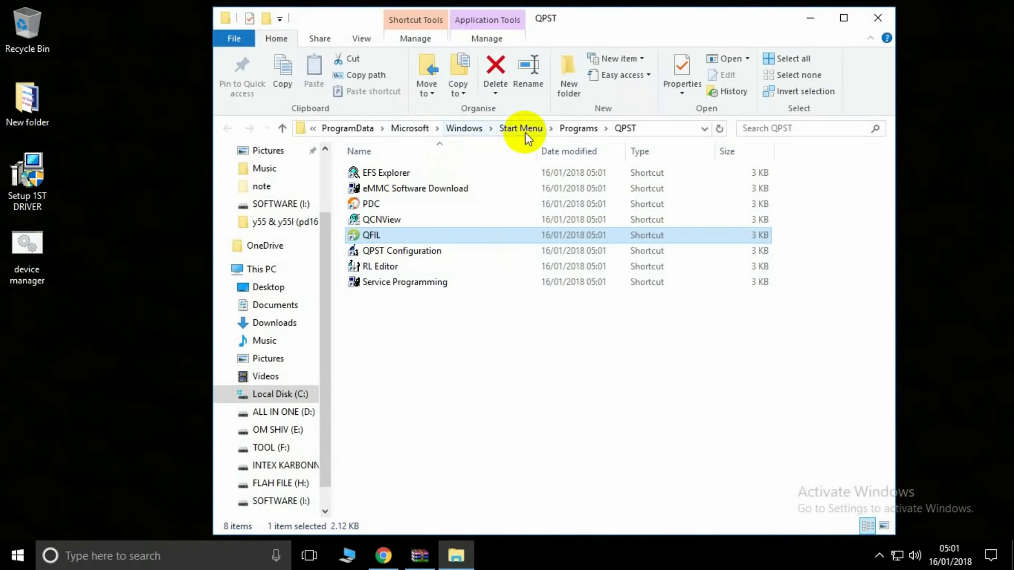
- Search Windows for "qf", launch QFIL and place its window below the desktop folders
{"action": "left_click", "coordinate": [625, 130]}
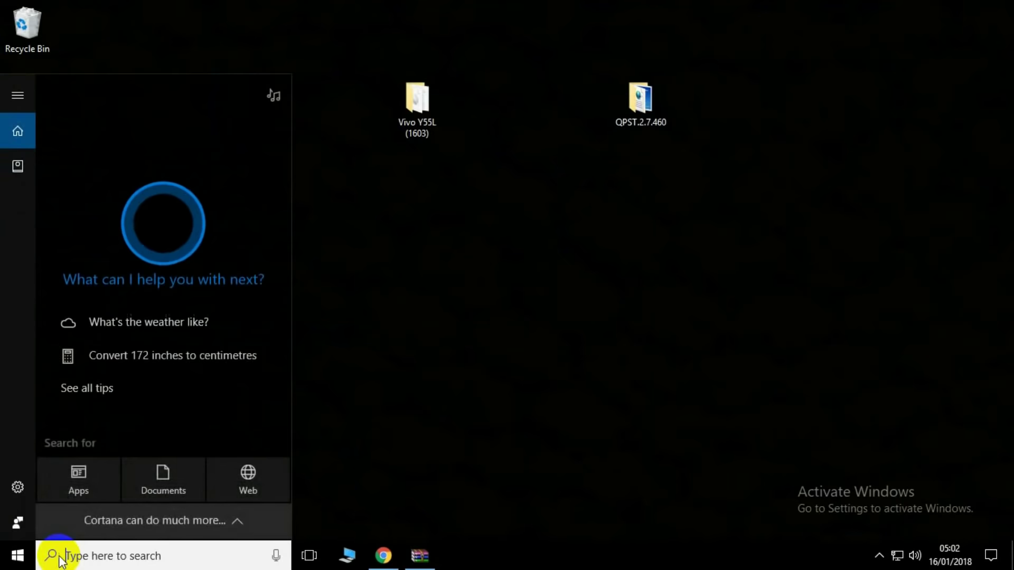
{"action": "type", "text": "qf"}
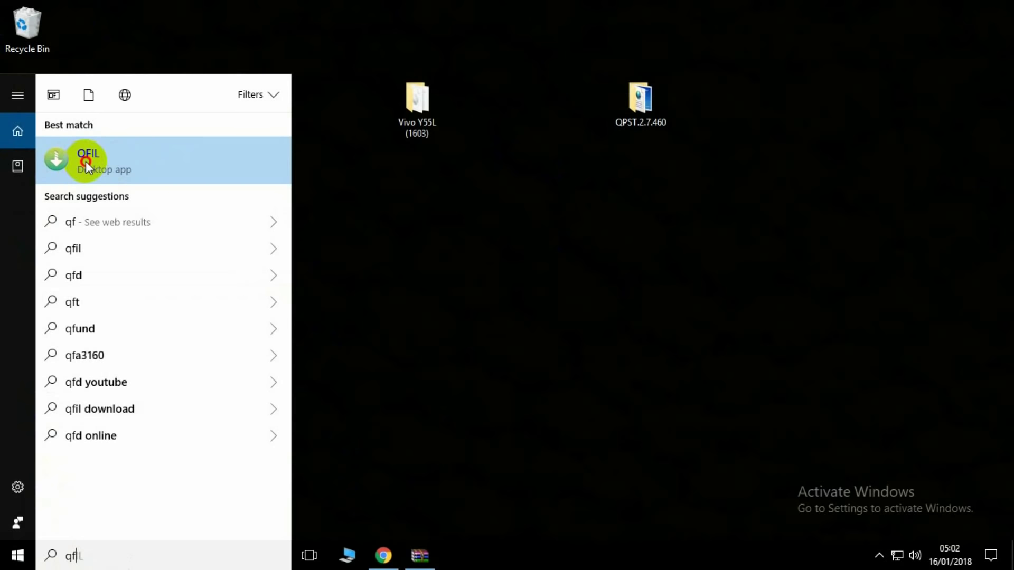
{"action": "left_click", "coordinate": [86, 161]}
{"action": "left_click_drag", "start_coordinate": [415, 87], "coordinate": [621, 193]}
- Look through the firmware files in the Vivo Y55L (1603) desktop folder and close it
{"action": "left_click", "coordinate": [439, 105]}
{"action": "double_click", "coordinate": [426, 111]}
{"action": "left_click", "coordinate": [876, 20]}
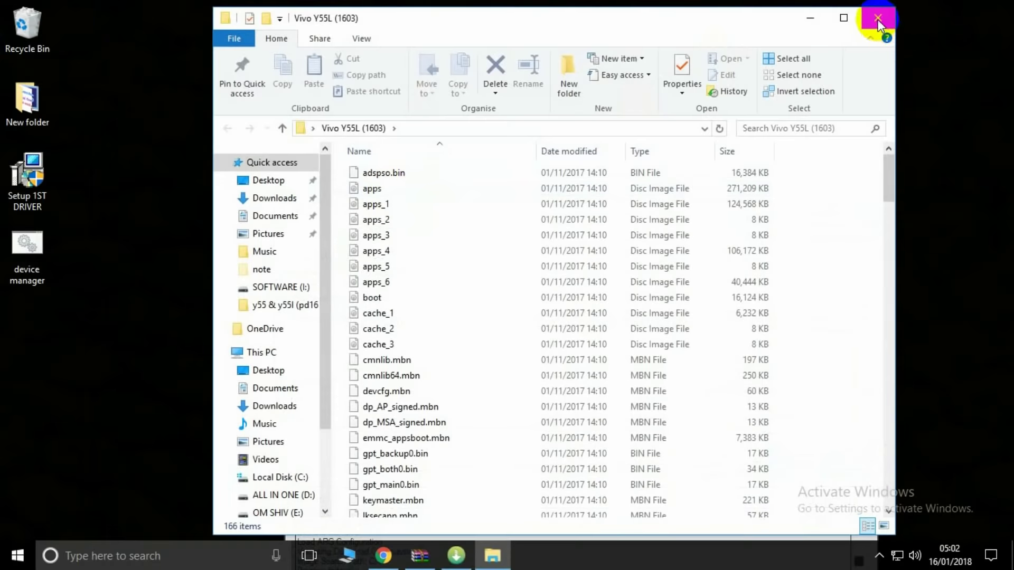
- Copy the Vivo Y55L (1603) desktop folder and open Local Disk (C:) in a window that leaves the folder uncovered
{"action": "right_click", "coordinate": [410, 119]}
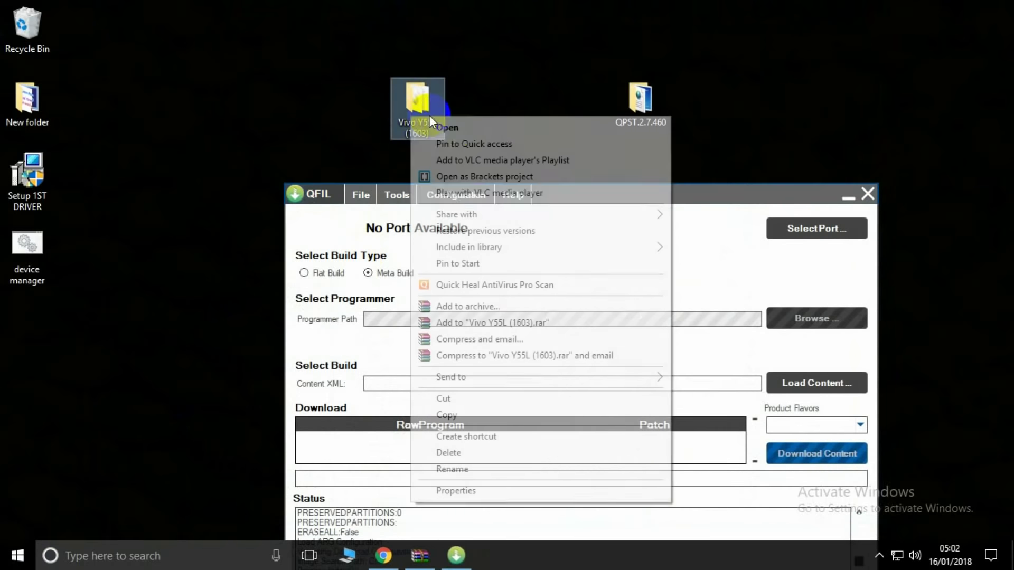
{"action": "left_click", "coordinate": [458, 415]}
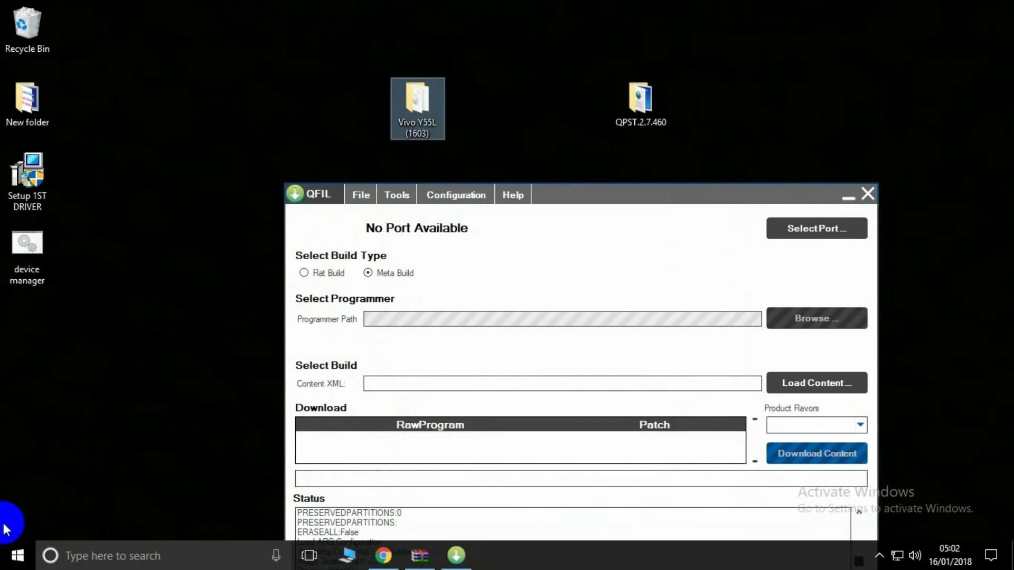
{"action": "left_click", "coordinate": [16, 554]}
{"action": "left_click", "coordinate": [346, 554]}
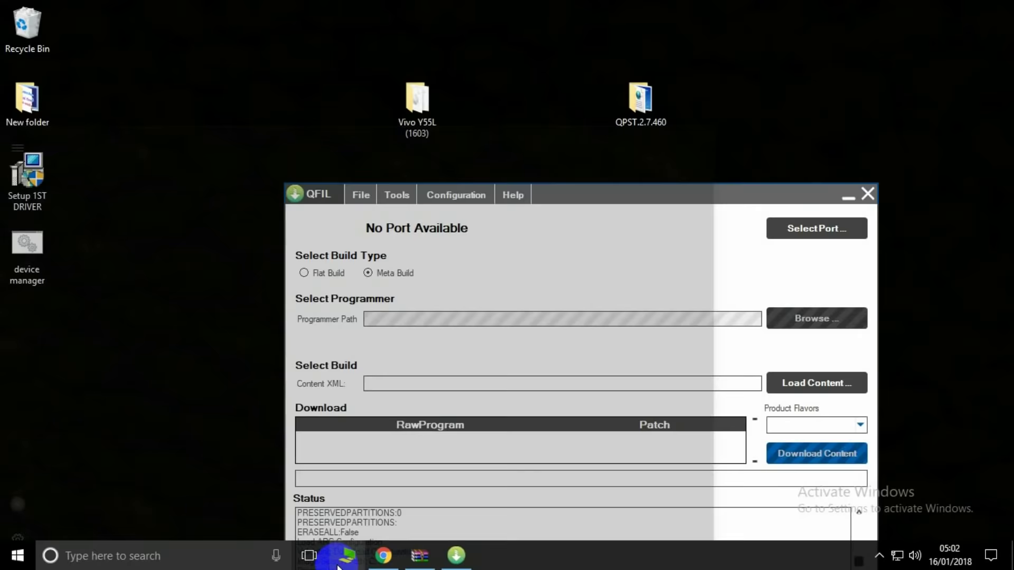
{"action": "double_click", "coordinate": [404, 331]}
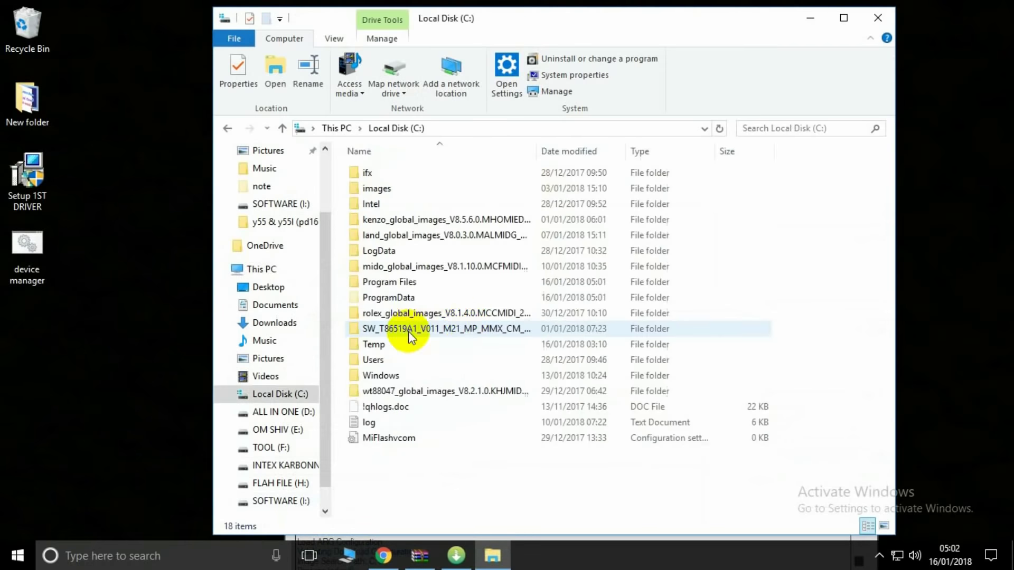
{"action": "left_click_drag", "start_coordinate": [592, 23], "coordinate": [818, 13]}
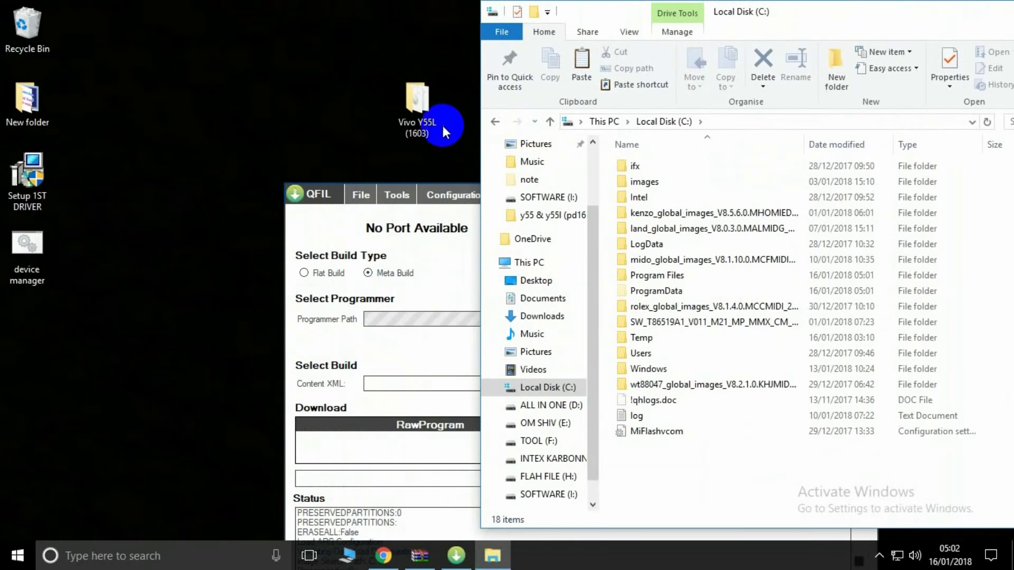
- Copy the Vivo Y55L (1603) folder again, paste it into the root of Local Disk (C:) and move the progress dialog aside
{"action": "right_click", "coordinate": [428, 113]}
{"action": "left_click", "coordinate": [457, 412]}
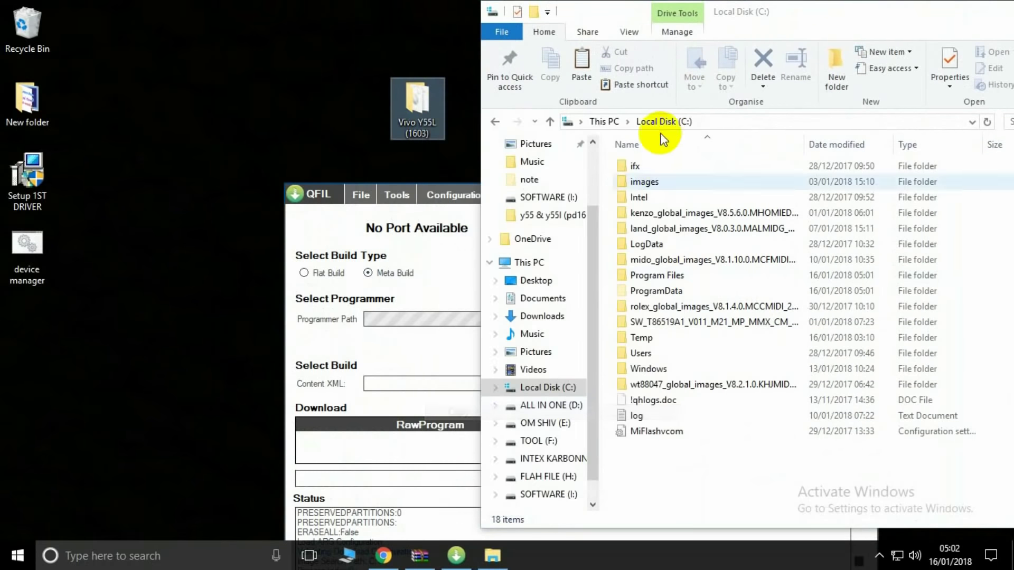
{"action": "right_click", "coordinate": [673, 460]}
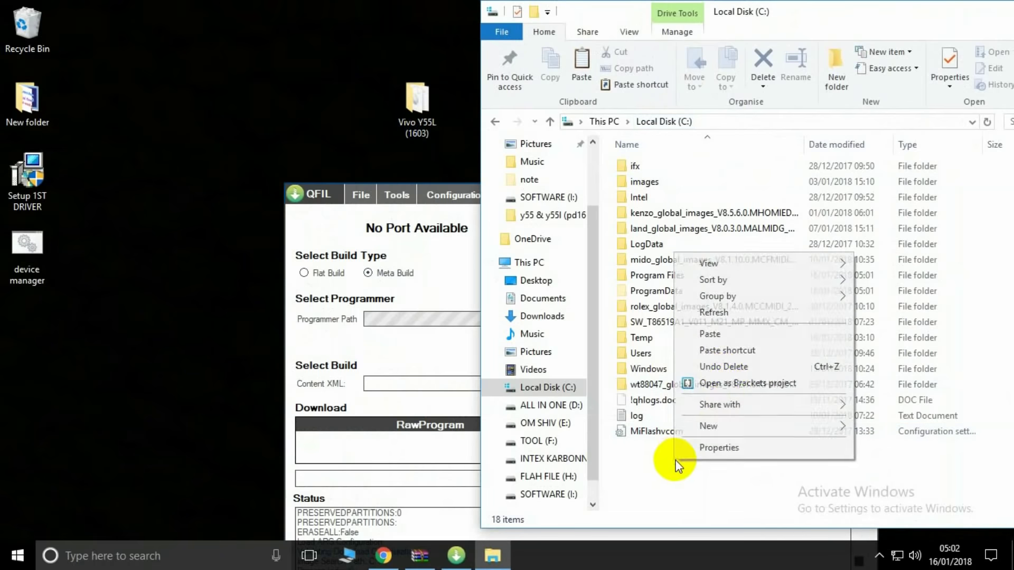
{"action": "left_click", "coordinate": [712, 333]}
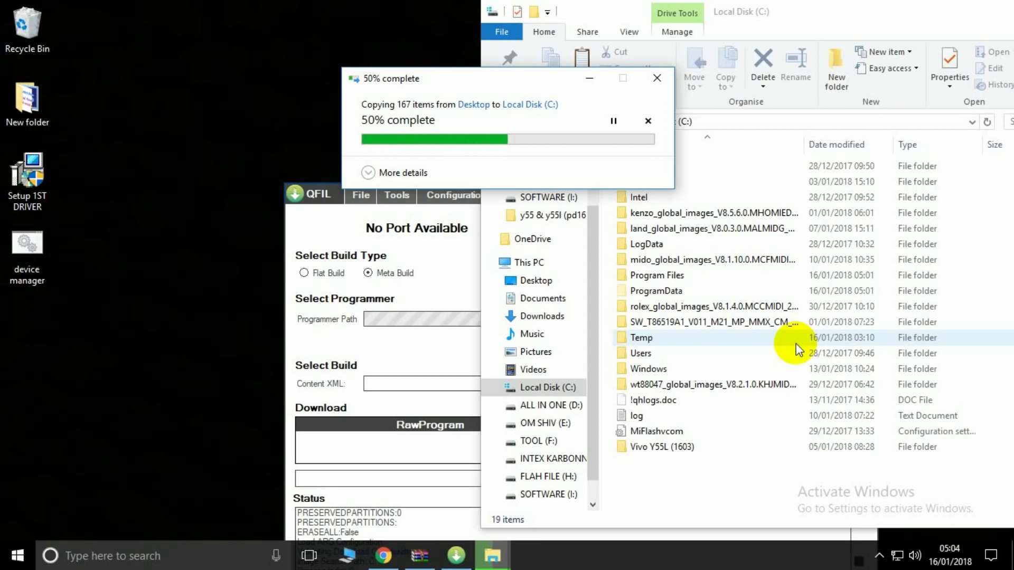
{"action": "left_click_drag", "start_coordinate": [551, 84], "coordinate": [475, 68]}
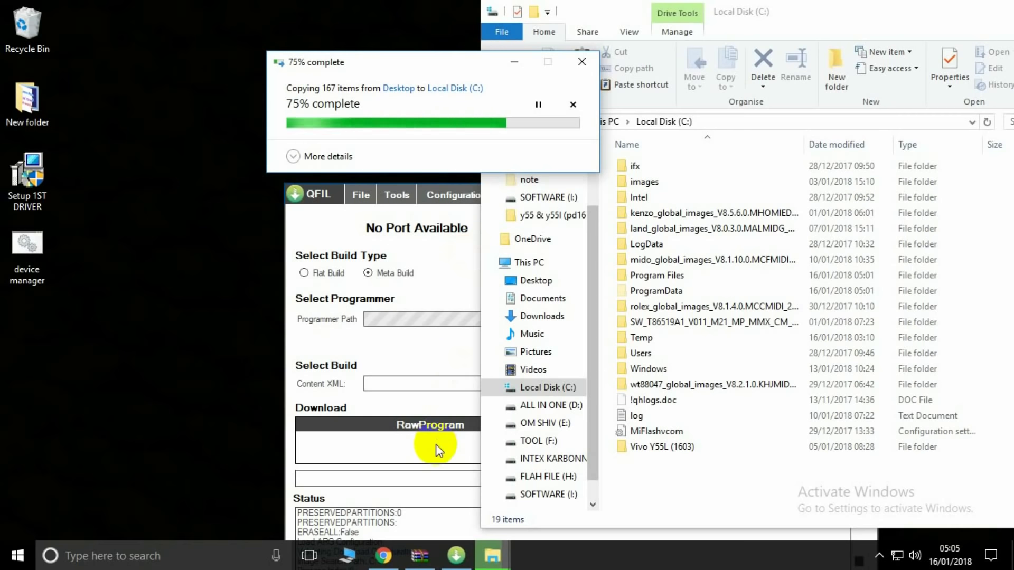
{"action": "left_click", "coordinate": [284, 471]}
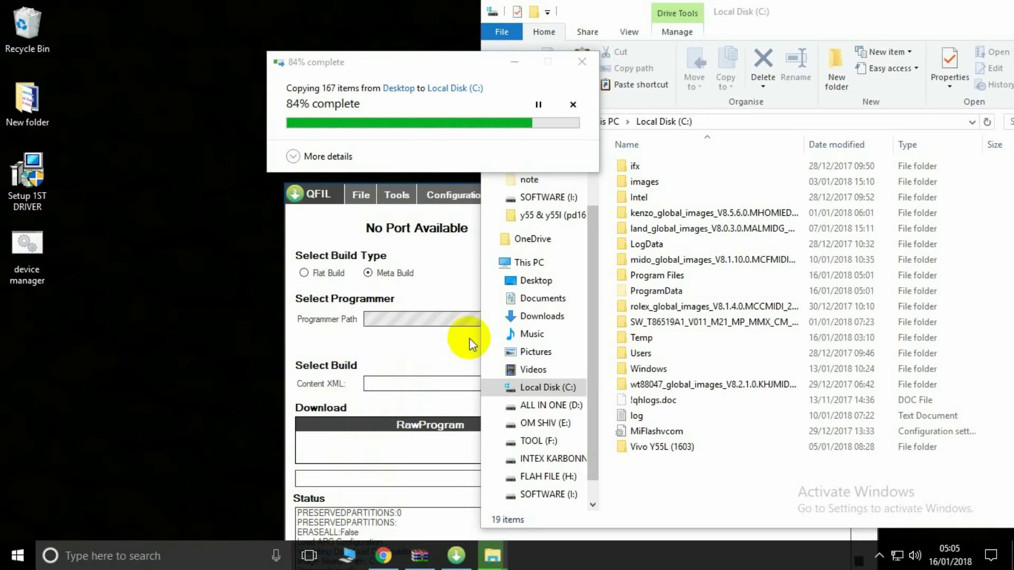
{"action": "left_click", "coordinate": [215, 358]}
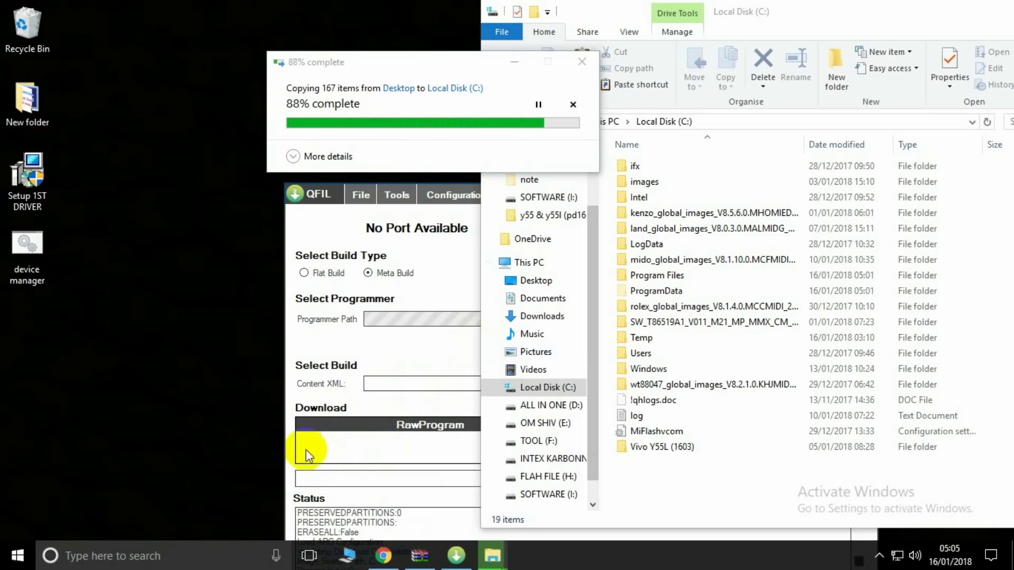
{"action": "right_click", "coordinate": [342, 563]}
{"action": "left_click", "coordinate": [304, 474]}
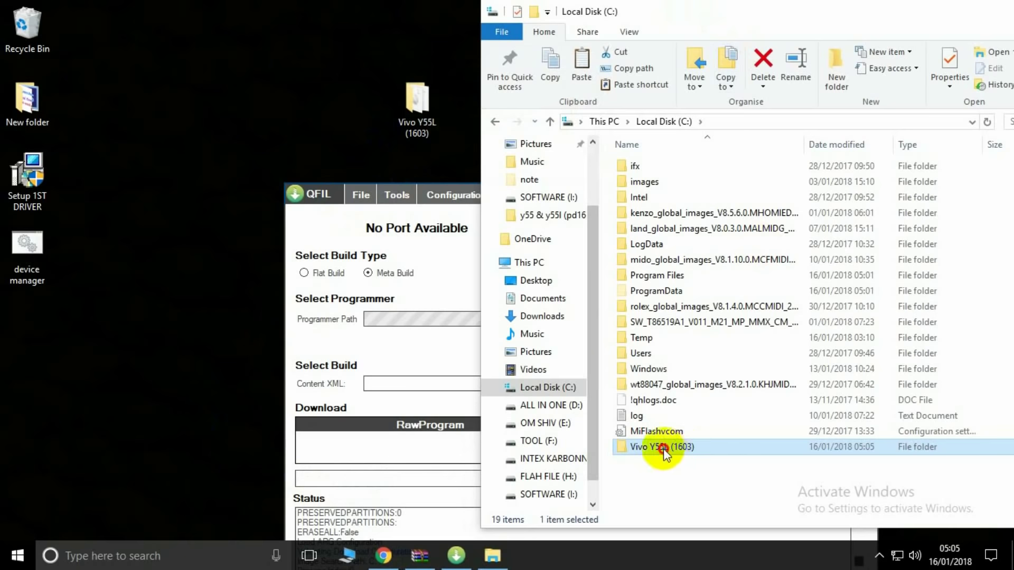
- Check the pasted Vivo Y55L (1603) folder on Local Disk (C:) and close the File Explorer window
{"action": "left_click", "coordinate": [689, 449]}
{"action": "left_click", "coordinate": [677, 467]}
{"action": "left_click_drag", "start_coordinate": [855, 22], "coordinate": [566, 18]}
{"action": "left_click", "coordinate": [863, 20]}
- Set QFIL's build type to Flat Build and load prog_emmc_firehose_8937_ddr.mbn from C:\Vivo Y55L (1603) as the programmer
{"action": "left_click_drag", "start_coordinate": [613, 195], "coordinate": [600, 60]}
{"action": "left_click", "coordinate": [299, 139]}
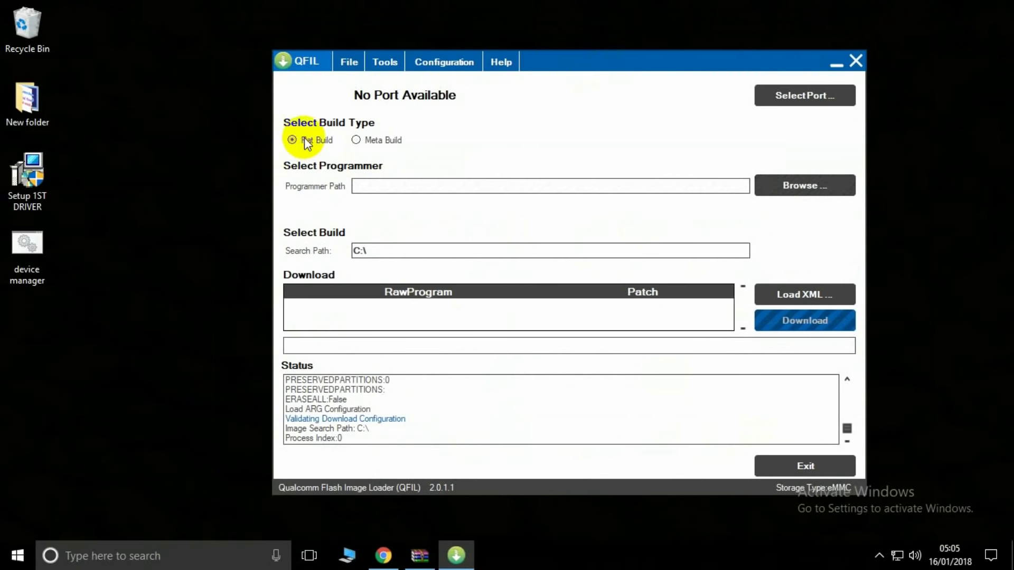
{"action": "left_click", "coordinate": [794, 189]}
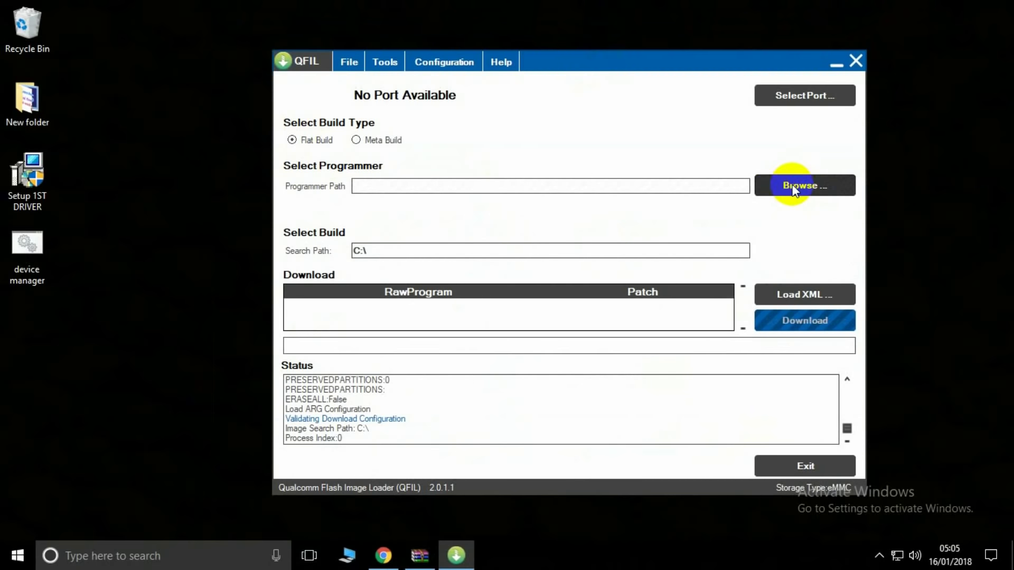
{"action": "left_click", "coordinate": [339, 154]}
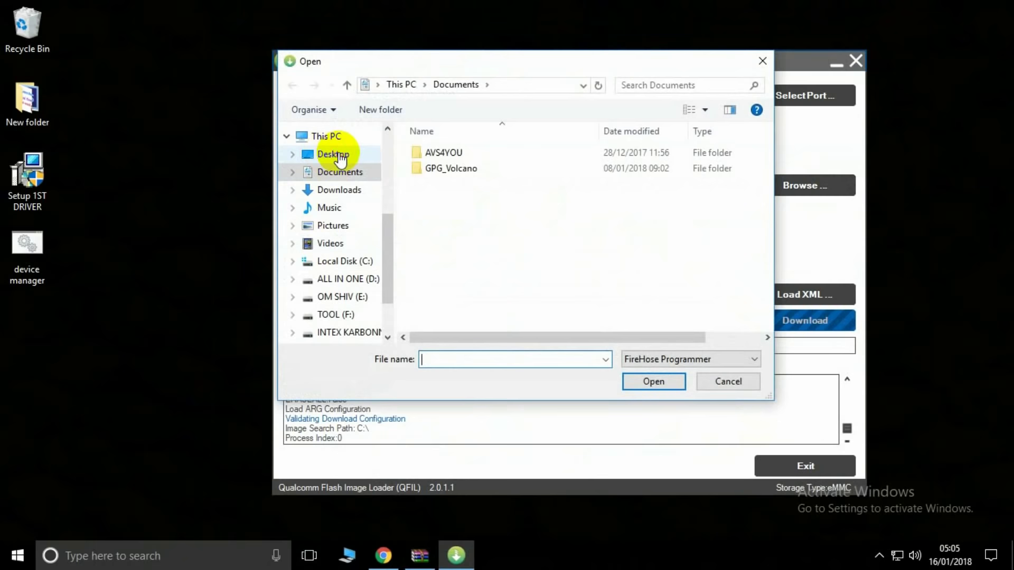
{"action": "scroll", "coordinate": [386, 255], "scroll_direction": "down", "scroll_amount": 1}
{"action": "left_click", "coordinate": [354, 239]}
{"action": "scroll", "coordinate": [485, 285], "scroll_direction": "down", "scroll_amount": 2}
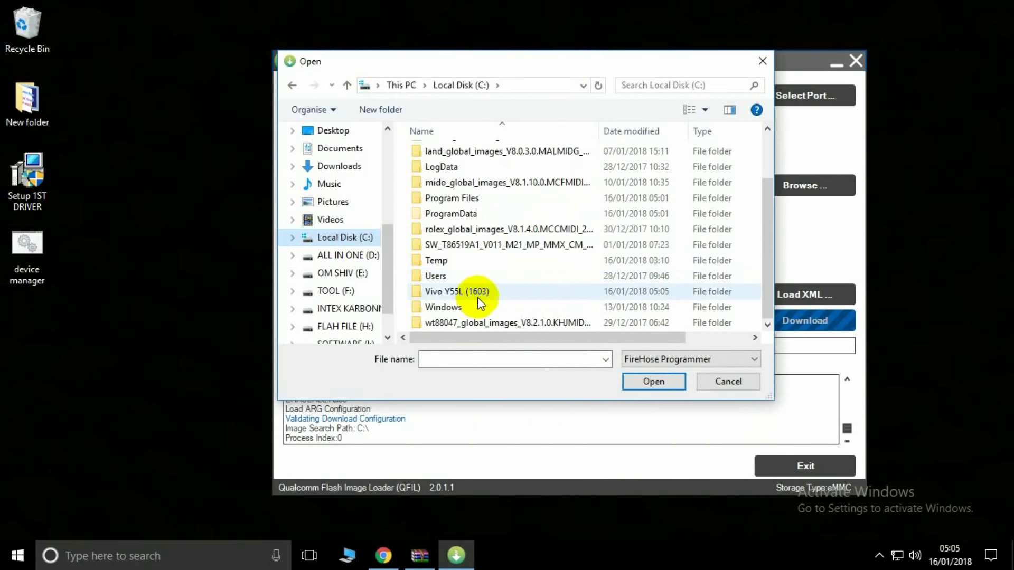
{"action": "double_click", "coordinate": [477, 290]}
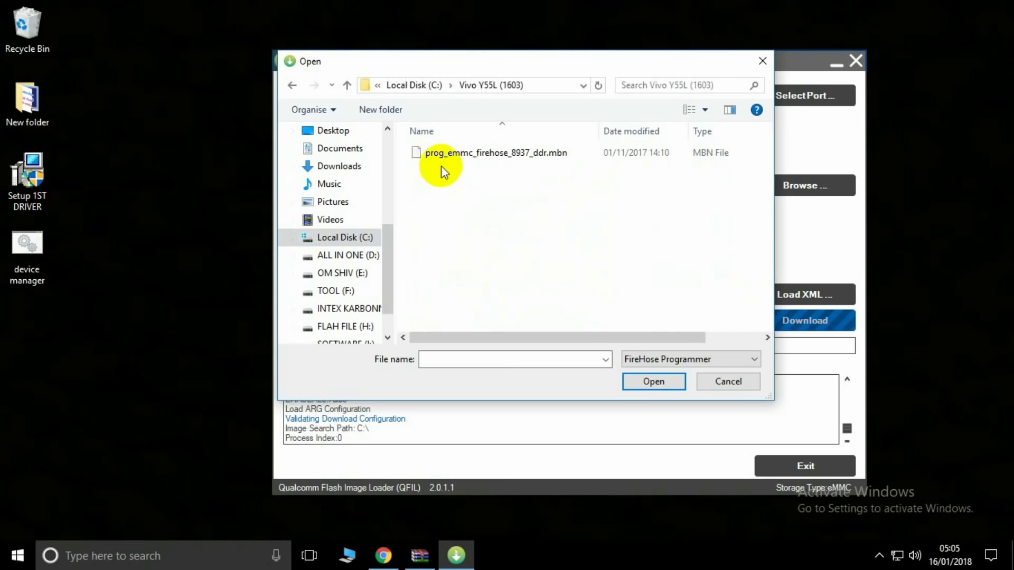
{"action": "double_click", "coordinate": [470, 156]}
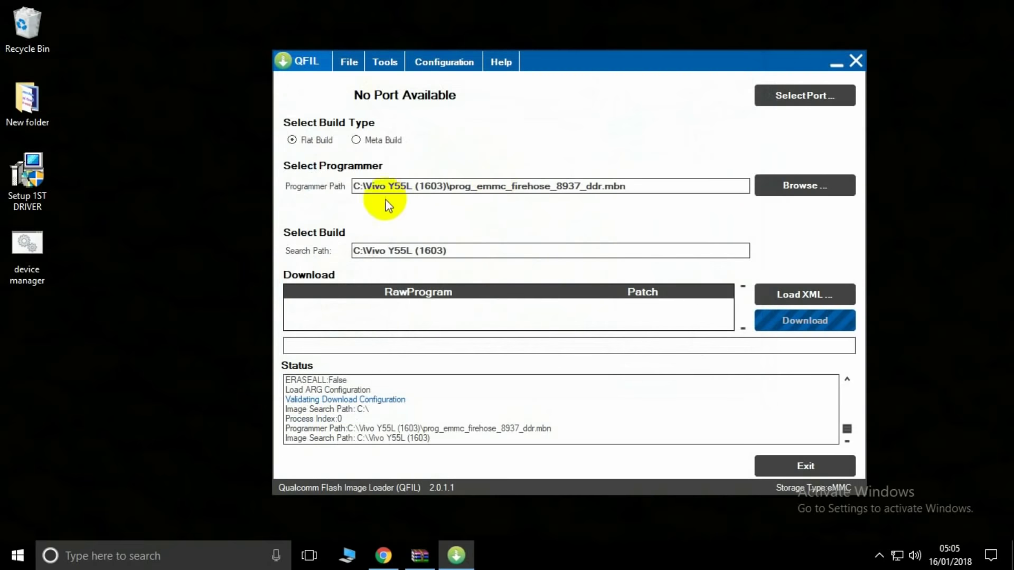
- Load rawprogram_unsparse_no_qcn_PD1613F_EX-IN.xml as the RawProgram file and patch0.xml as the patch file from C:\Vivo Y55L (1603)
{"action": "left_click", "coordinate": [773, 296]}
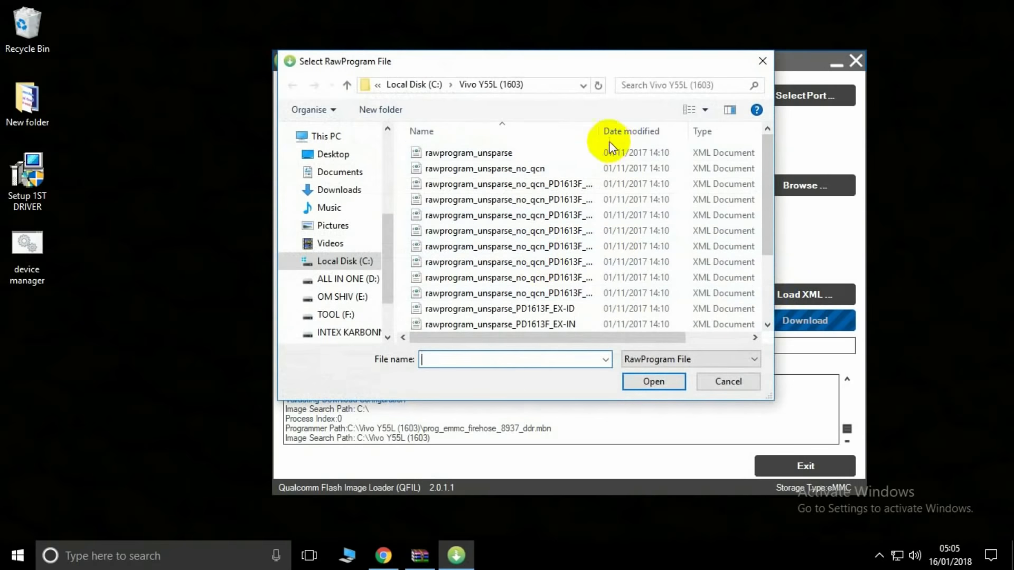
{"action": "left_click_drag", "start_coordinate": [597, 127], "coordinate": [683, 122]}
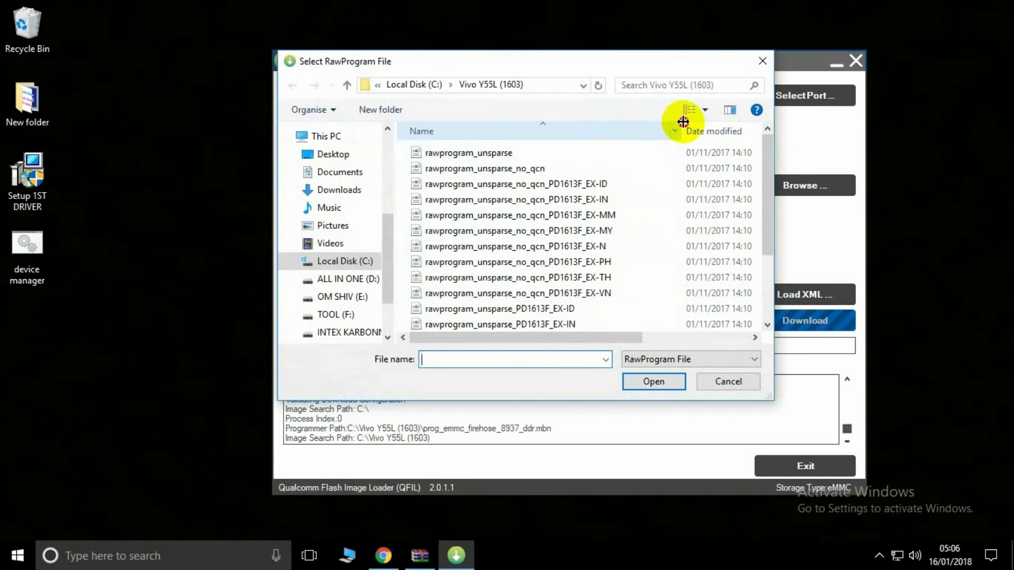
{"action": "left_click", "coordinate": [605, 199]}
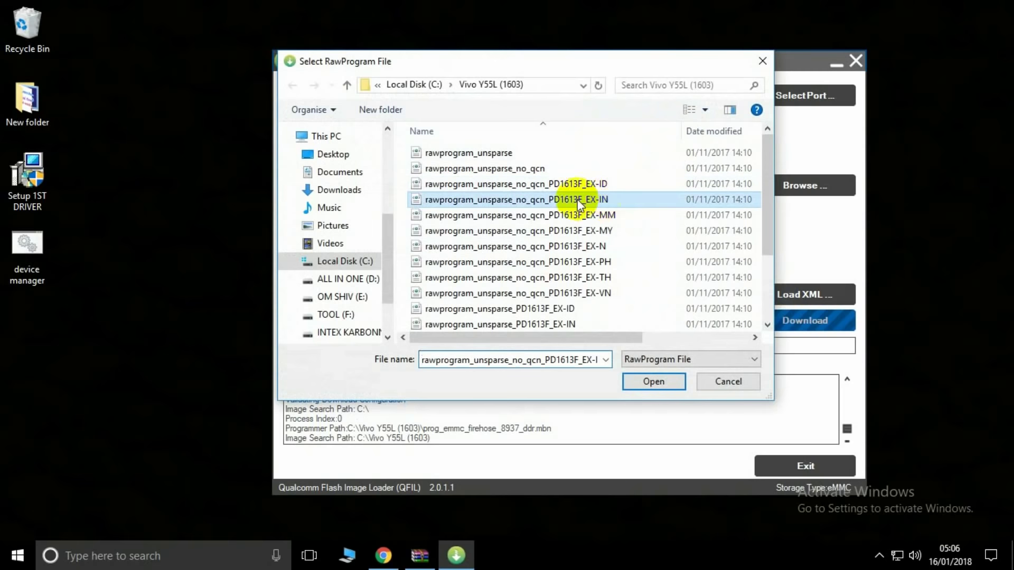
{"action": "double_click", "coordinate": [600, 200]}
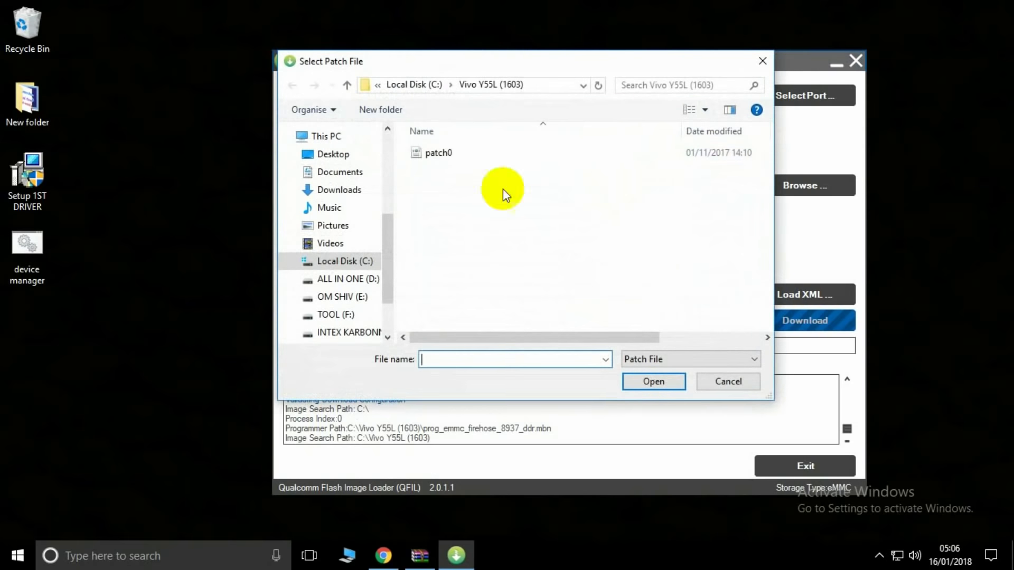
{"action": "left_click", "coordinate": [429, 154]}
{"action": "double_click", "coordinate": [429, 153]}
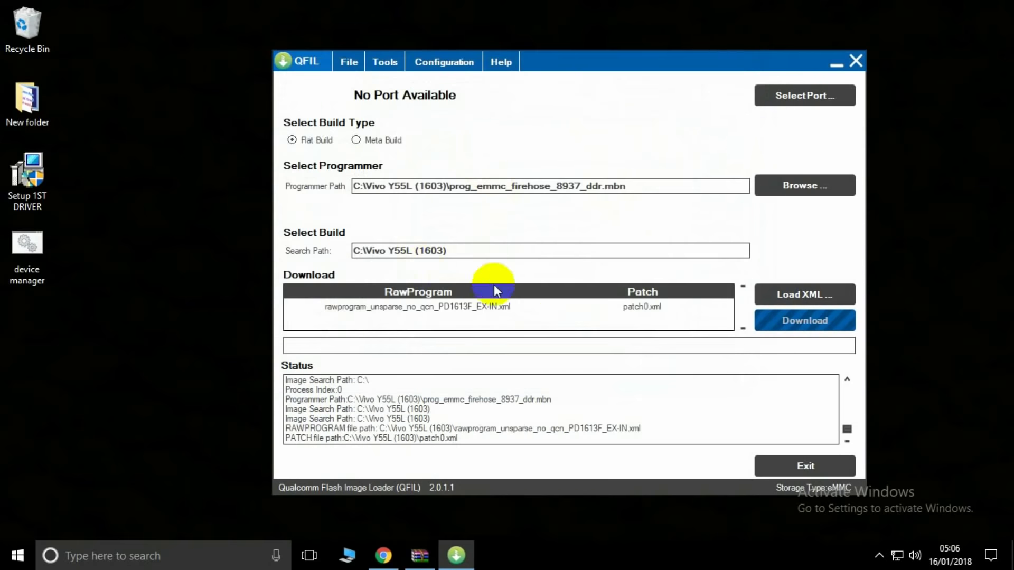
- Create a new text document on the desktop, clear of the QFIL window, and open it in Notepad
{"action": "left_click_drag", "start_coordinate": [616, 55], "coordinate": [573, 28]}
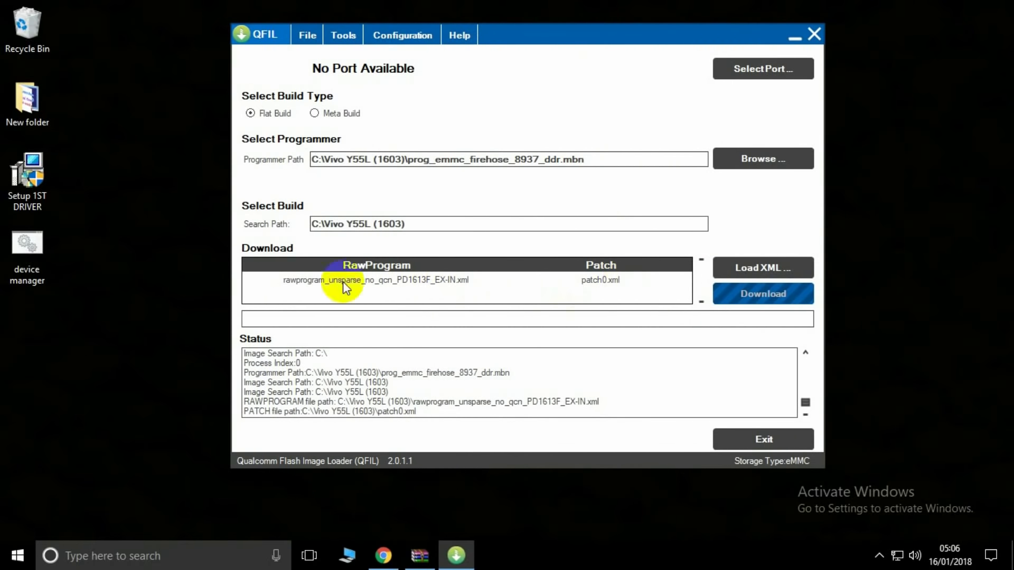
{"action": "left_click", "coordinate": [141, 191]}
{"action": "right_click", "coordinate": [142, 191]}
{"action": "mouse_move", "coordinate": [189, 364]}
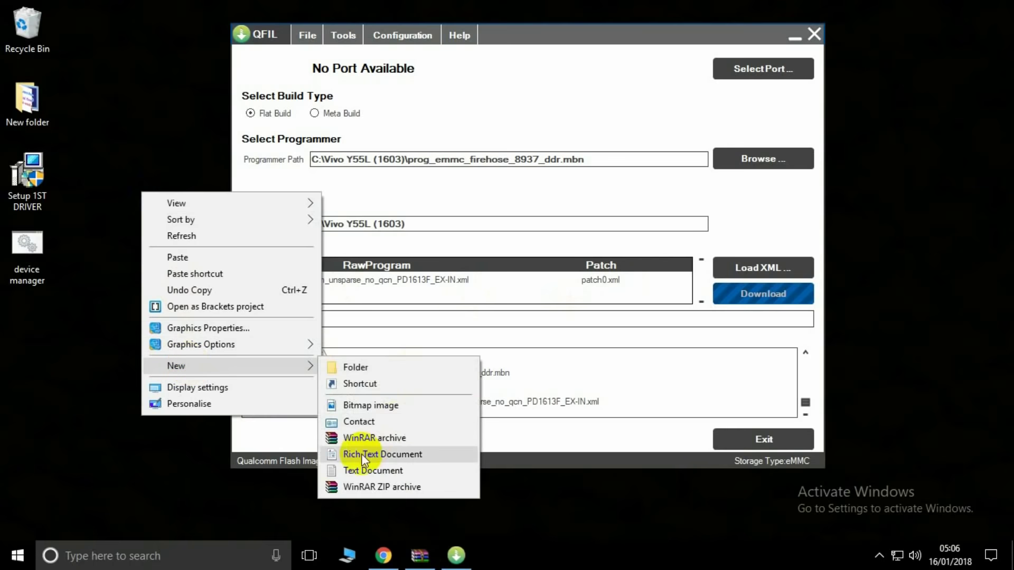
{"action": "left_click", "coordinate": [347, 468]}
{"action": "double_click", "coordinate": [147, 243]}
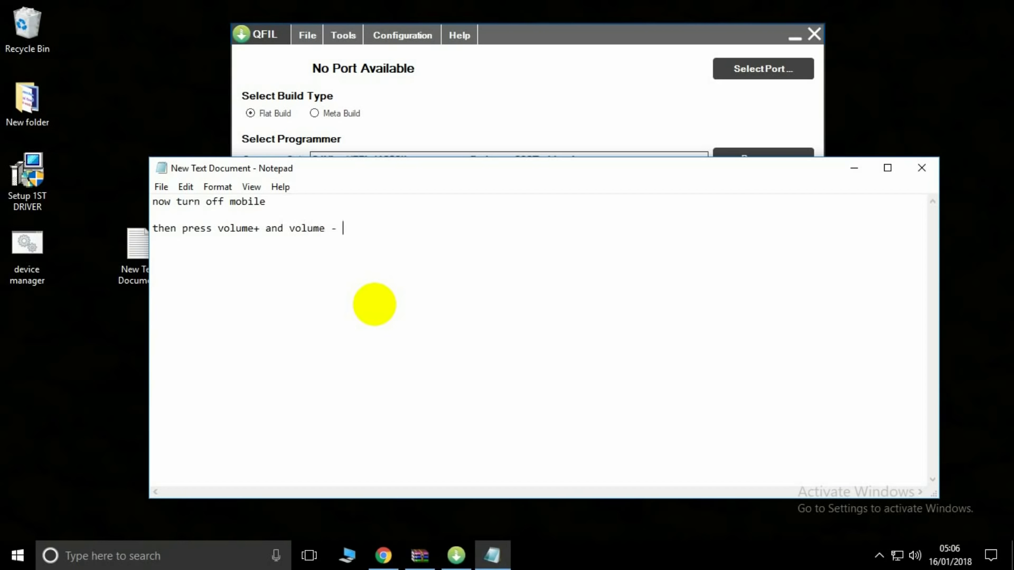
- Write the note "now turn off mobile", "then press volume+ and volume - both key" and "then insert usb cable" on separate lines
{"action": "type", "text": "h key"}
{"action": "key", "text": "Return"}
{"action": "type", "text": "the"}
{"action": "key", "text": "BackSpace"}
{"action": "type", "text": "n insert "}
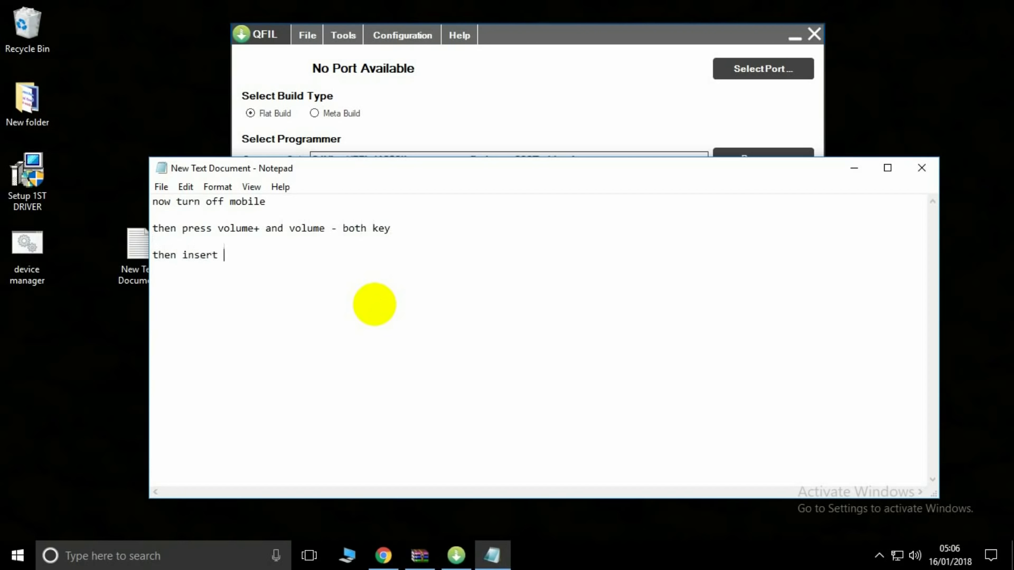
{"action": "type", "text": "usb cable"}
- Arrange the Notepad and QFIL windows side by side and highlight the note line "then press volume+ and volume - both key"
{"action": "left_click_drag", "start_coordinate": [382, 169], "coordinate": [831, 172]}
{"action": "left_click", "coordinate": [583, 92]}
{"action": "left_click_drag", "start_coordinate": [583, 35], "coordinate": [448, 61]}
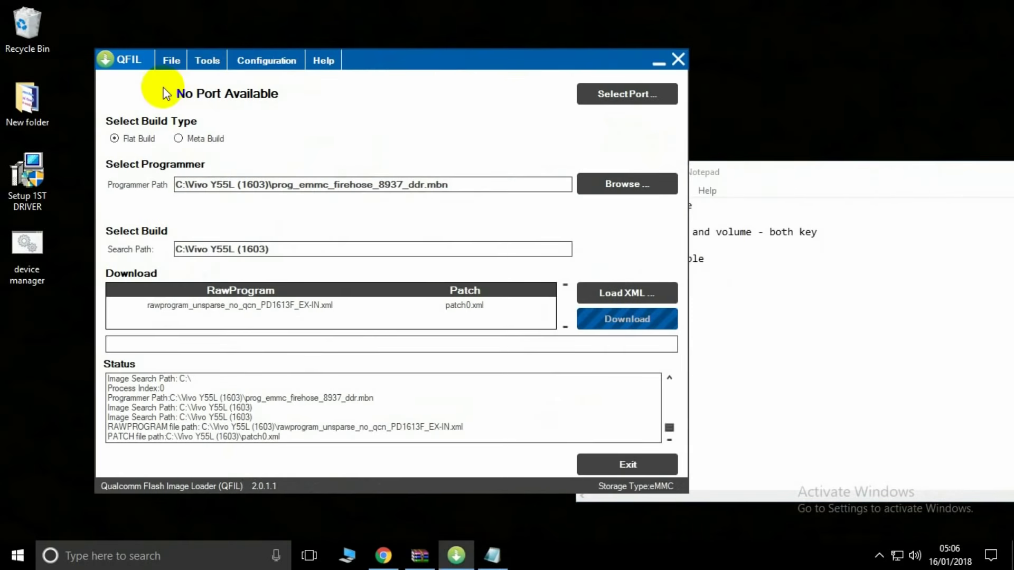
{"action": "left_click", "coordinate": [766, 285]}
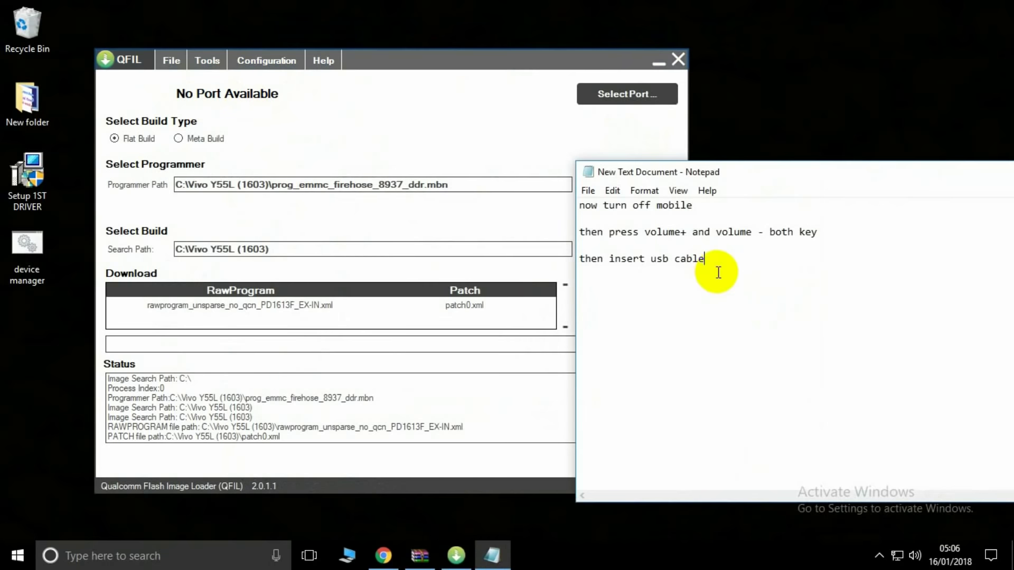
{"action": "left_click_drag", "start_coordinate": [579, 232], "coordinate": [816, 221]}
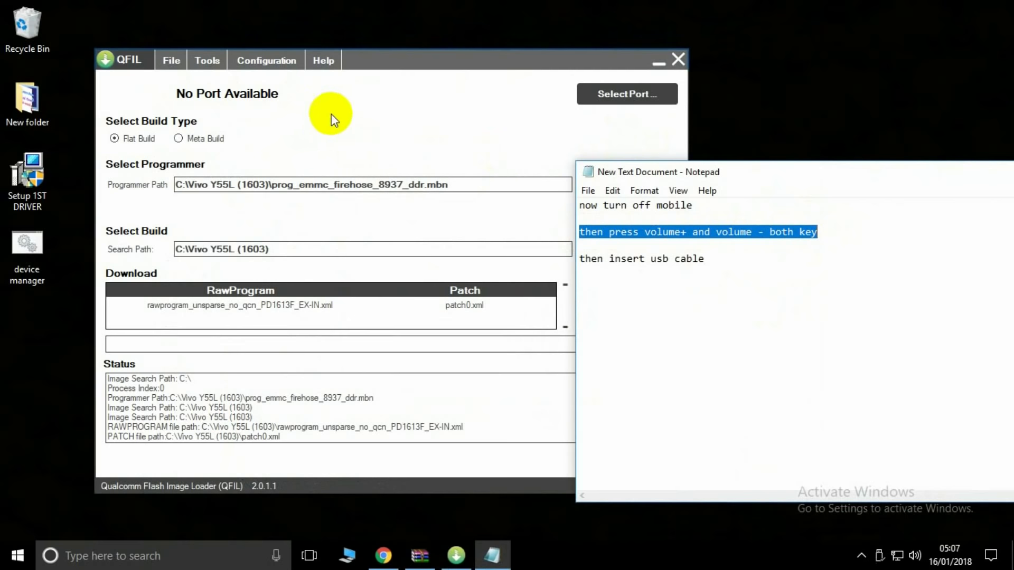
- Open Device Manager from the desktop shortcut, close its command window and expand Ports (COM & LPT) to check for the phone
{"action": "left_click", "coordinate": [859, 554]}
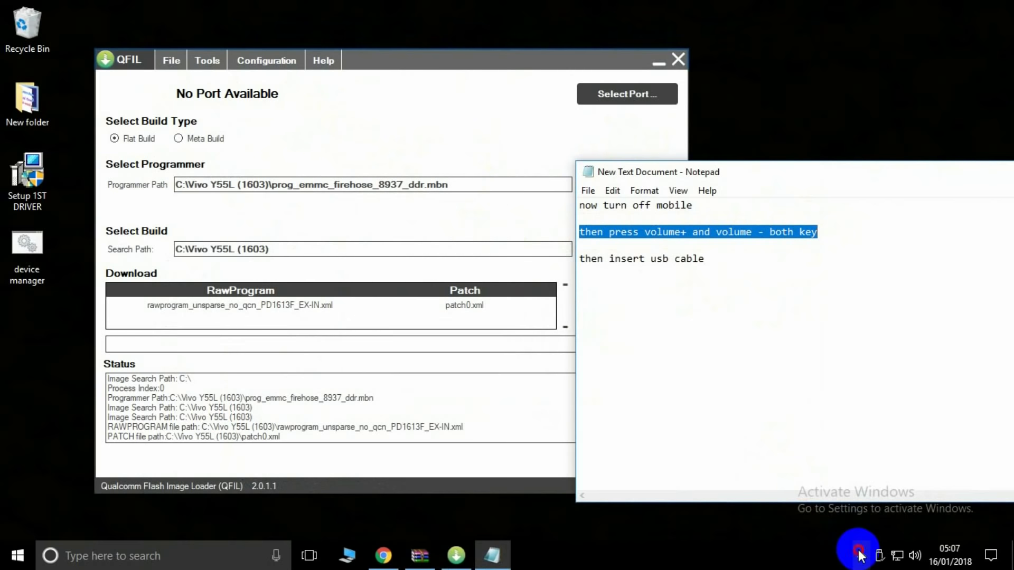
{"action": "left_click", "coordinate": [281, 145]}
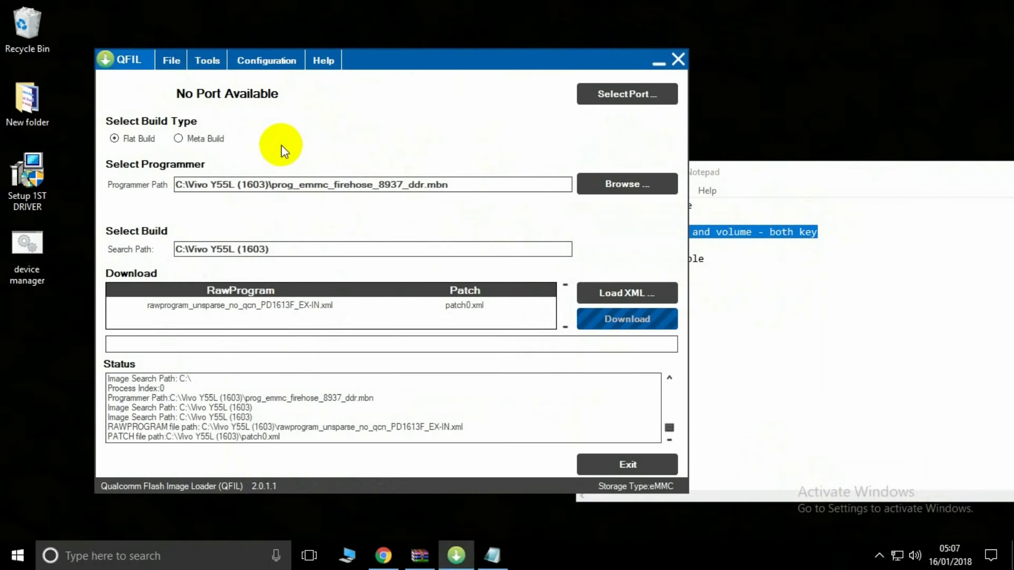
{"action": "double_click", "coordinate": [29, 249]}
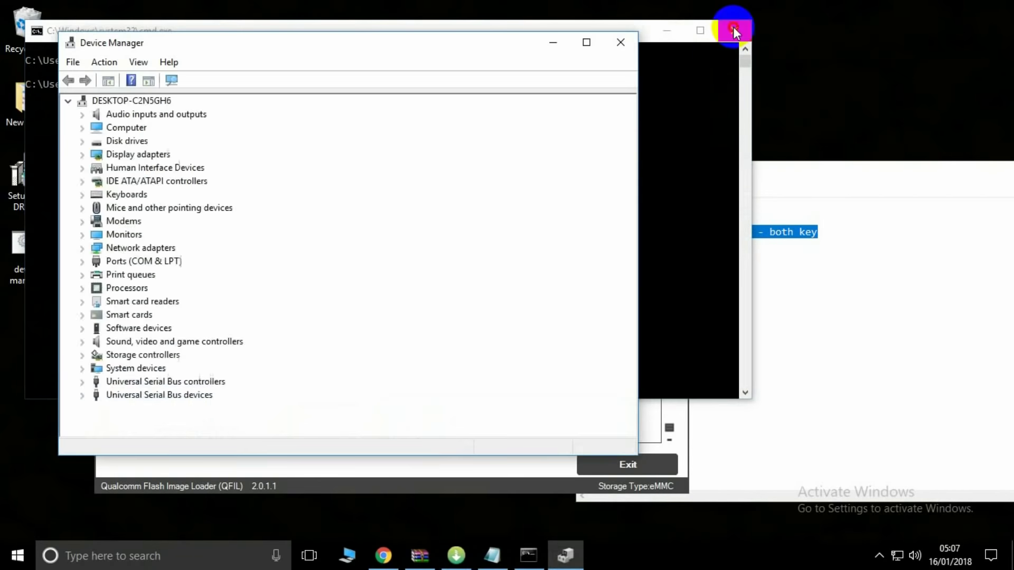
{"action": "left_click", "coordinate": [733, 29]}
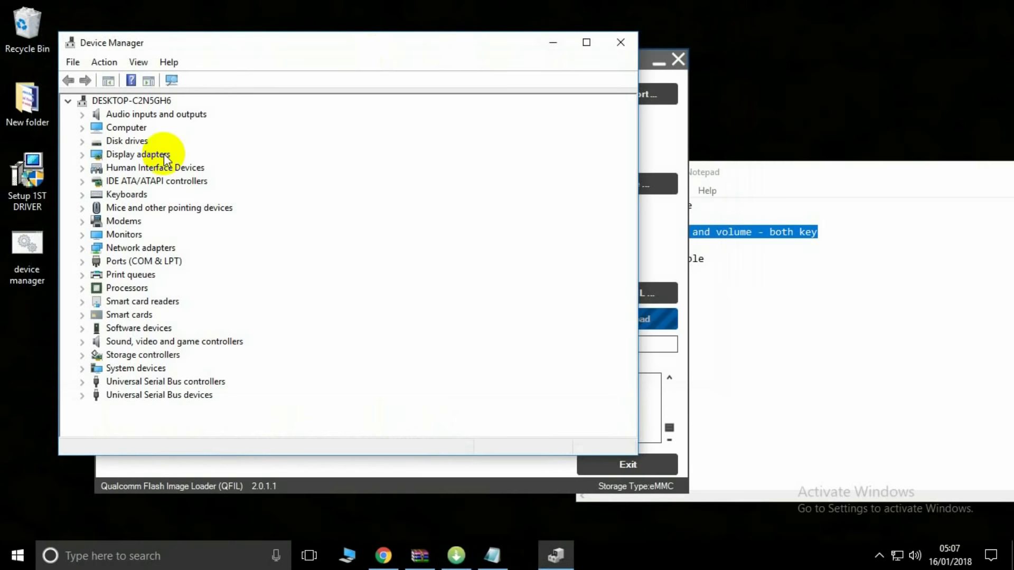
{"action": "left_click", "coordinate": [82, 262]}
- Move Device Manager aside and start the QFIL firmware download over Qualcomm HS-USB QDLoader 9008 (COM9)
{"action": "left_click_drag", "start_coordinate": [383, 45], "coordinate": [743, 46]}
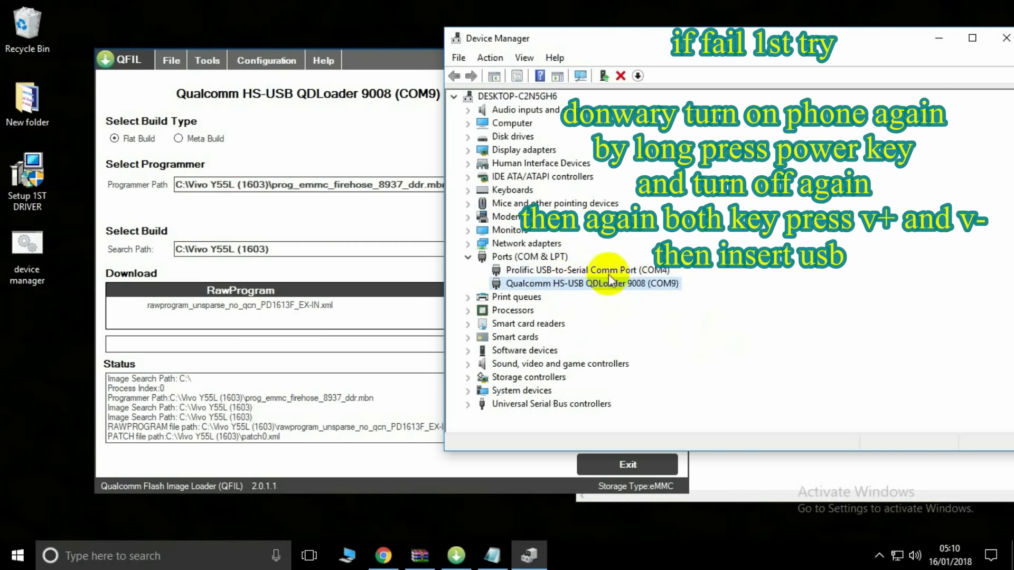
{"action": "left_click", "coordinate": [406, 97]}
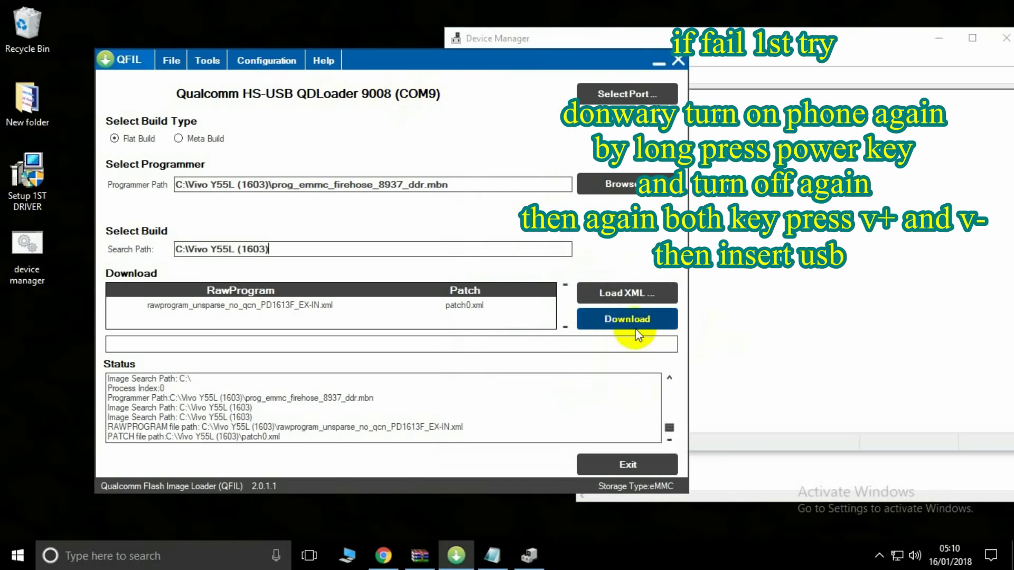
{"action": "left_click", "coordinate": [618, 320]}
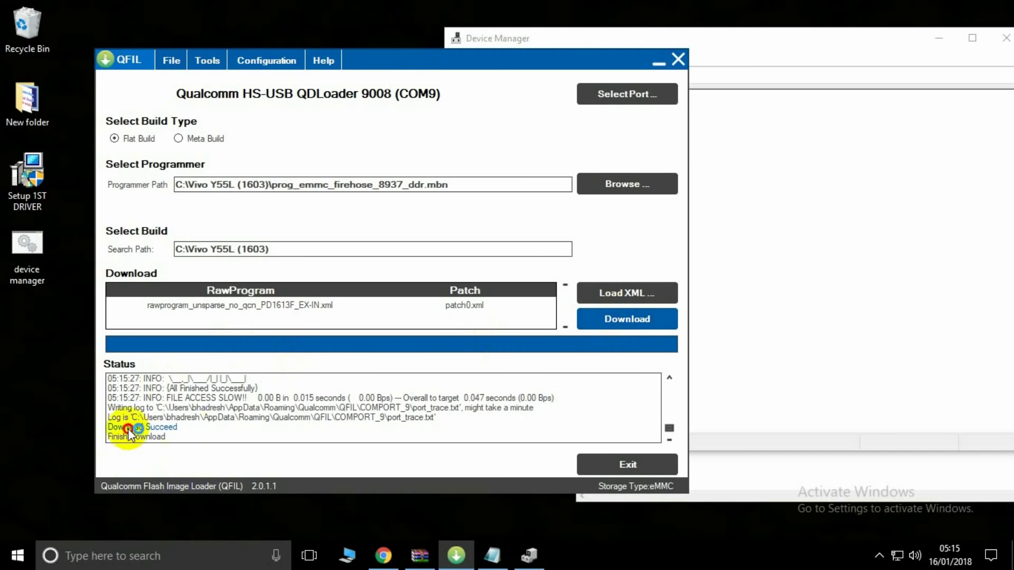
- Switch back to the Notepad note and add "now dsconnct and enjoy" on a new line beneath the existing instructions
{"action": "left_click", "coordinate": [492, 555]}
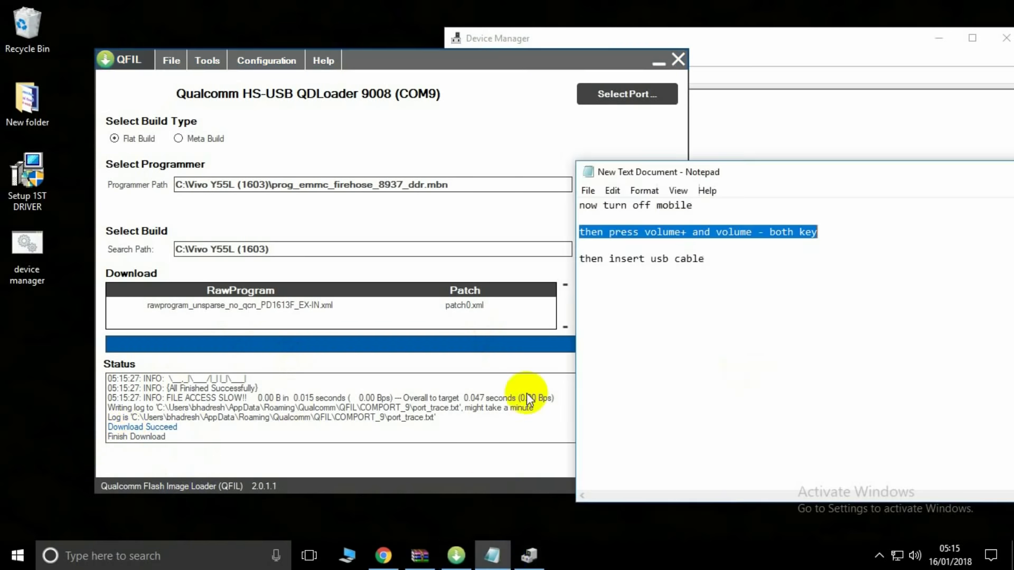
{"action": "left_click", "coordinate": [803, 301]}
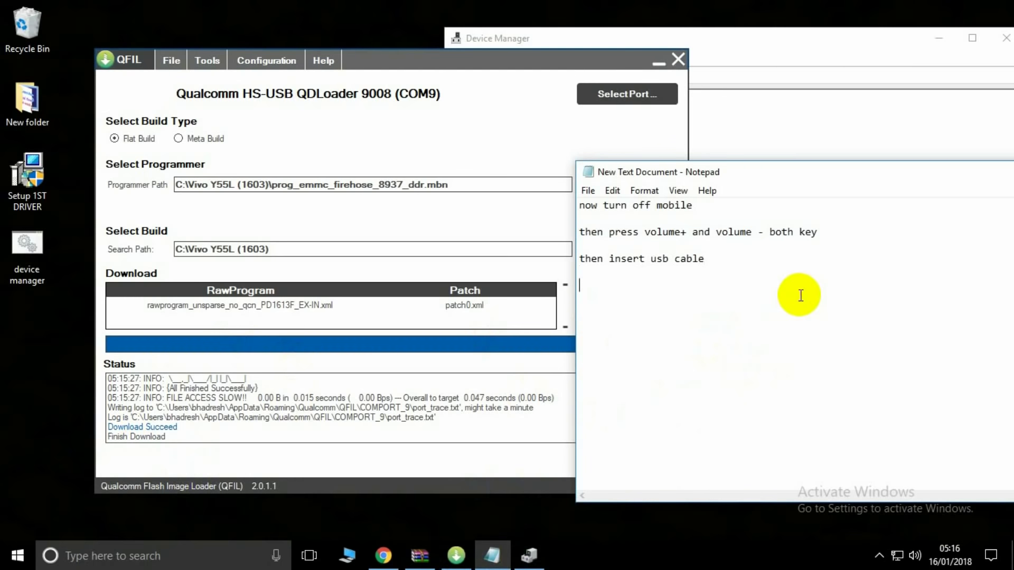
{"action": "type", "text": "now dsconnct and enjoy"}
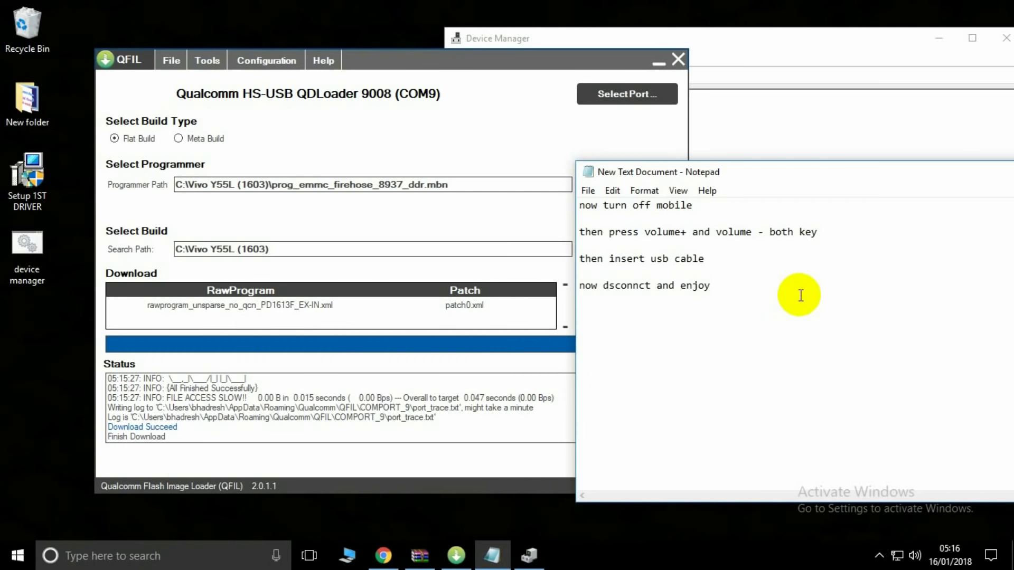